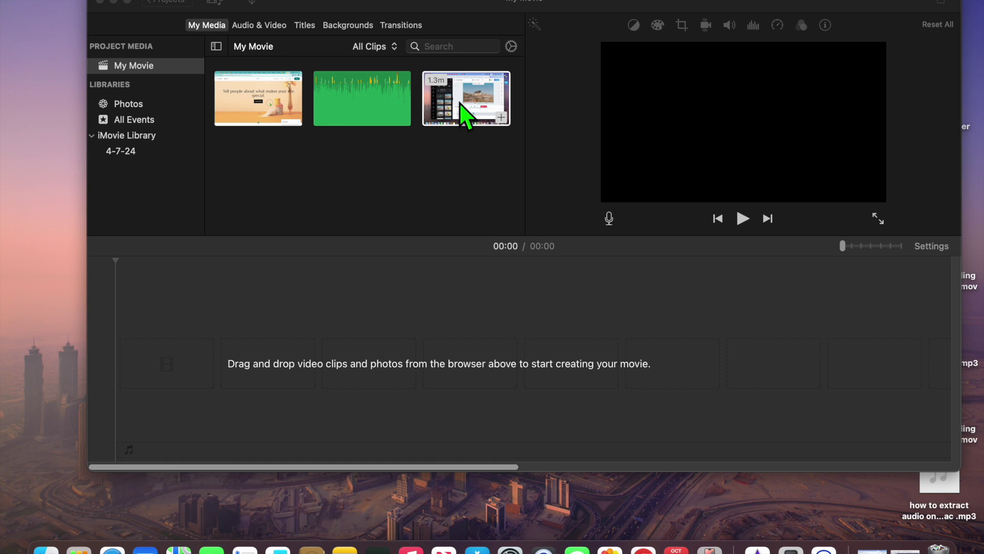
# - Add the 1:23 screen-recording clip to the timeline and move the playhead to 0:17
pyautogui.moveTo(466, 116); pyautogui.dragTo(135, 373)
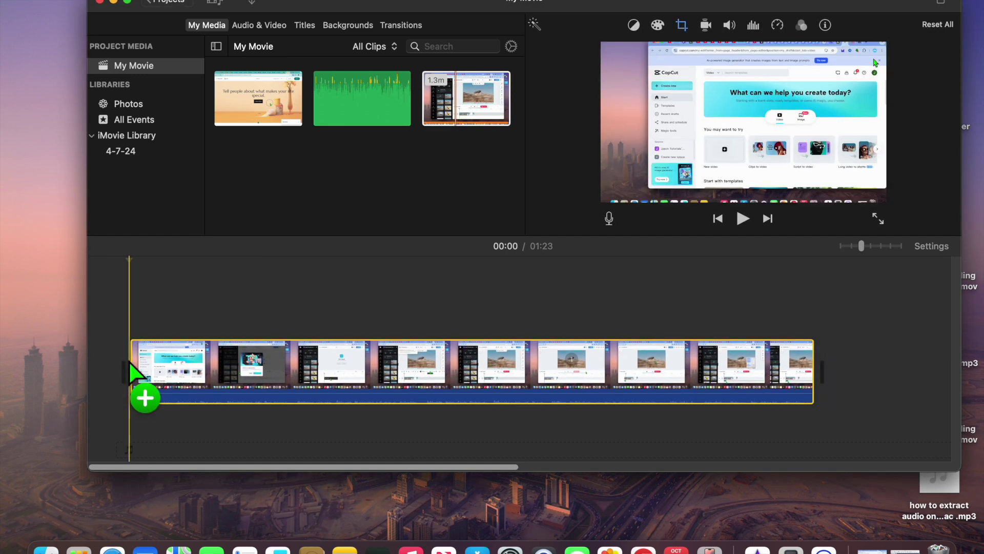
pyautogui.click(271, 368)
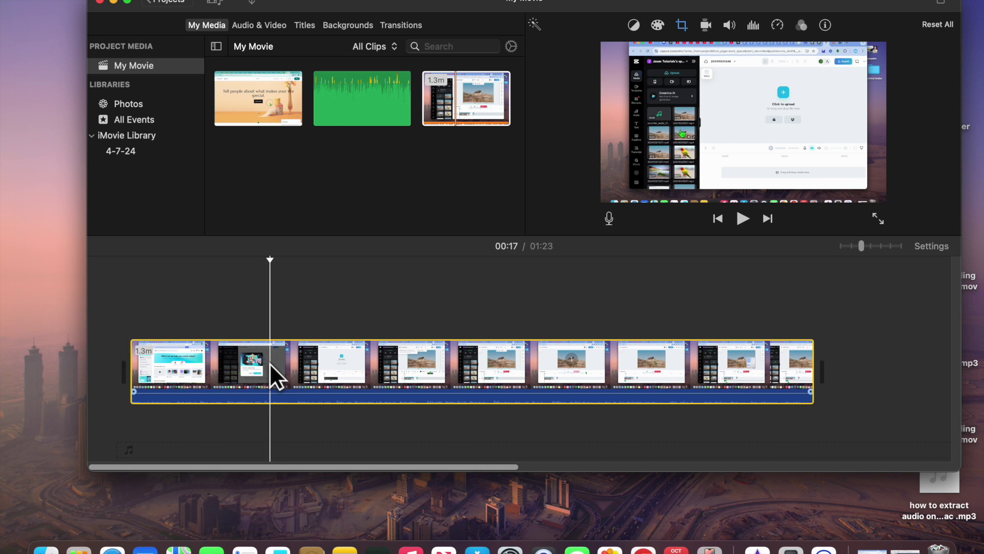
# - Detach the screen-recording clip's audio into a separate green audio clip
pyautogui.rightClick(271, 363)
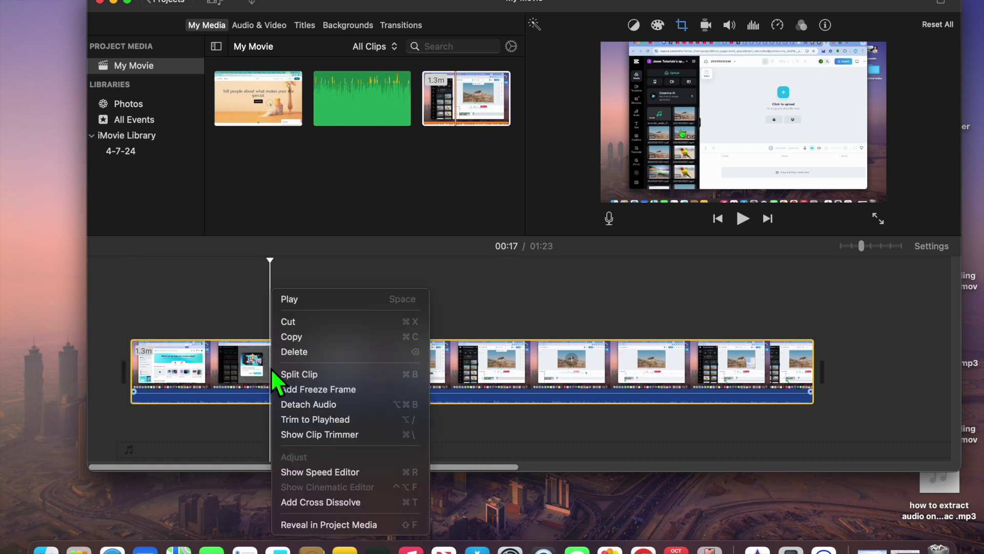
pyautogui.click(328, 409)
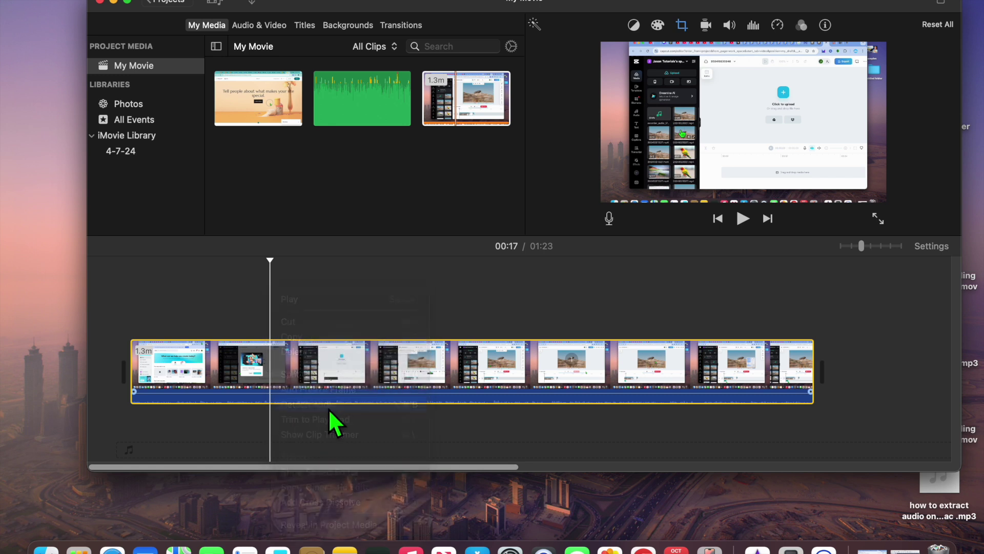
pyautogui.scroll(-2, 388, 418)
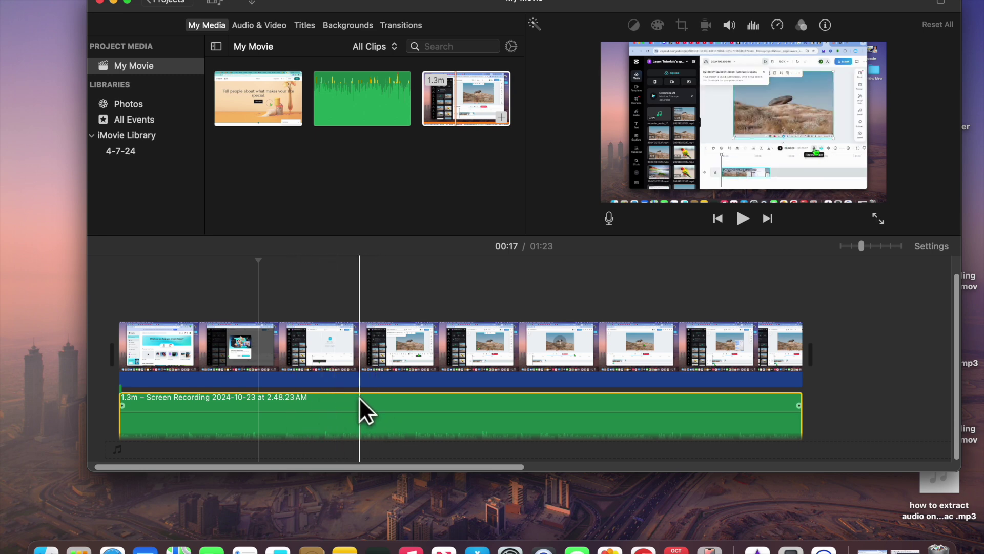
# - Delete the green detached audio clip and return to the start of the movie
pyautogui.rightClick(360, 400)
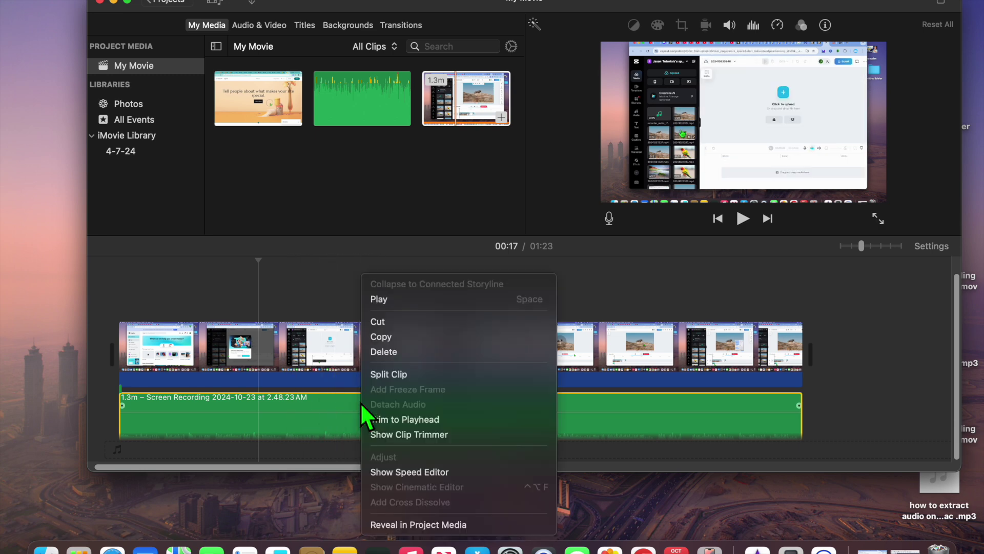
pyautogui.click(393, 352)
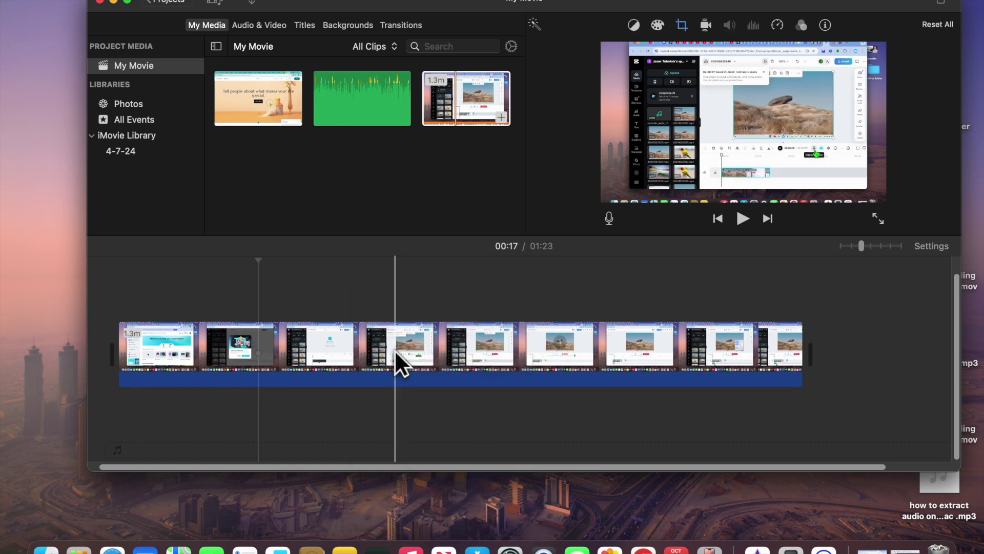
pyautogui.click(117, 285)
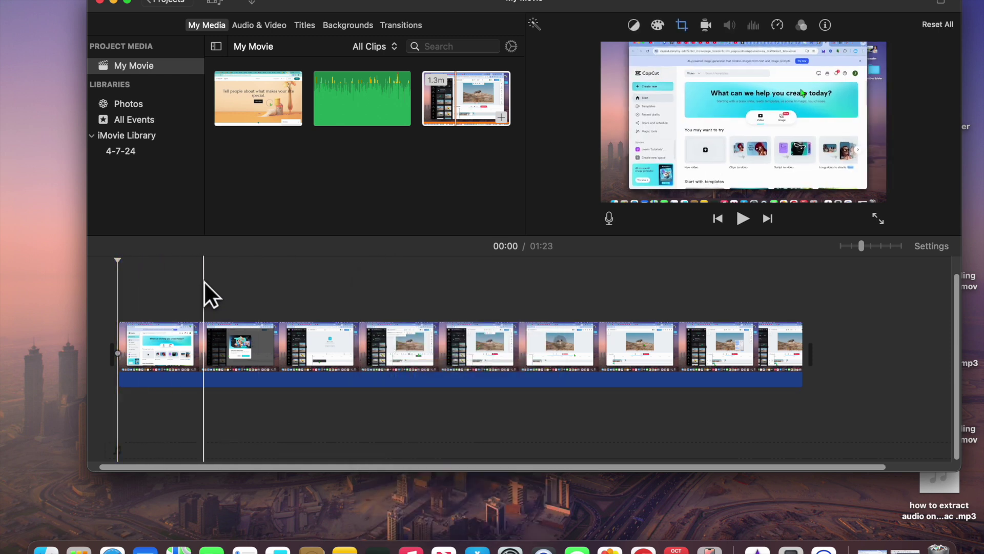